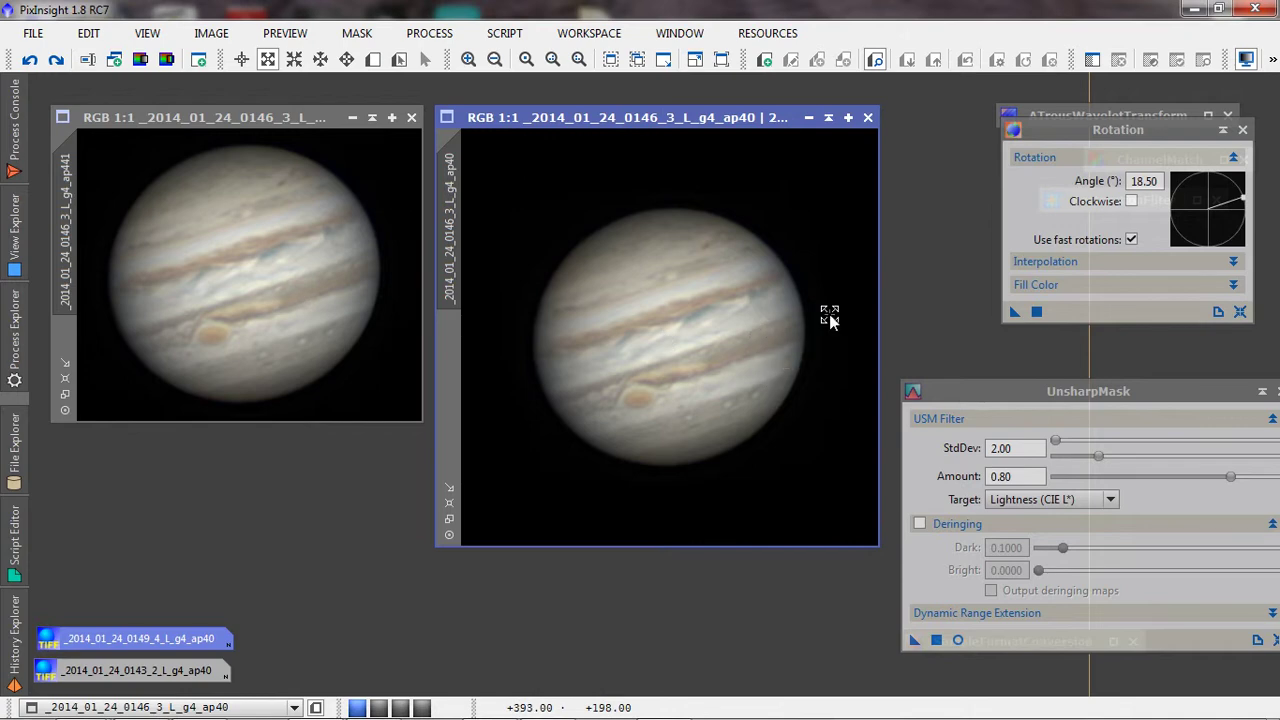
- Apply the 2.00 radius / 0.80 amount unsharp mask to both left and right Jupiter images
{"action": "left_click", "coordinate": [1050, 388]}
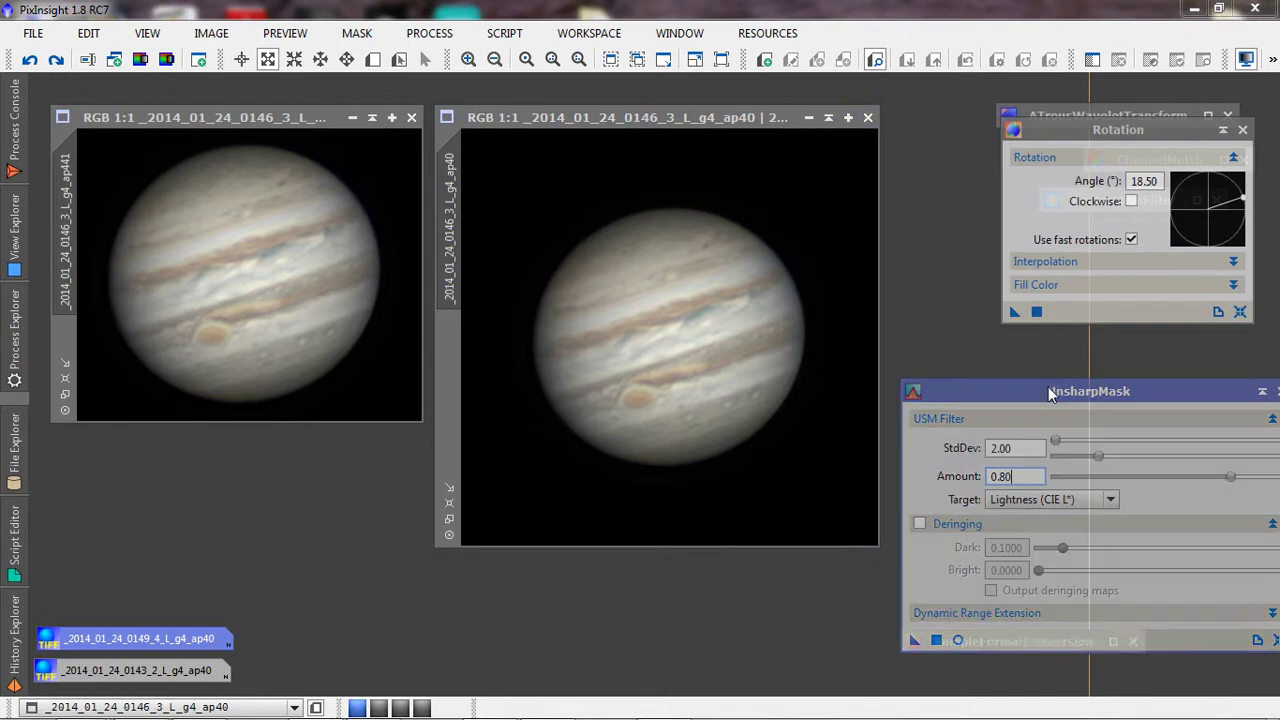
{"action": "left_click_drag", "start_coordinate": [1043, 389], "coordinate": [1029, 364]}
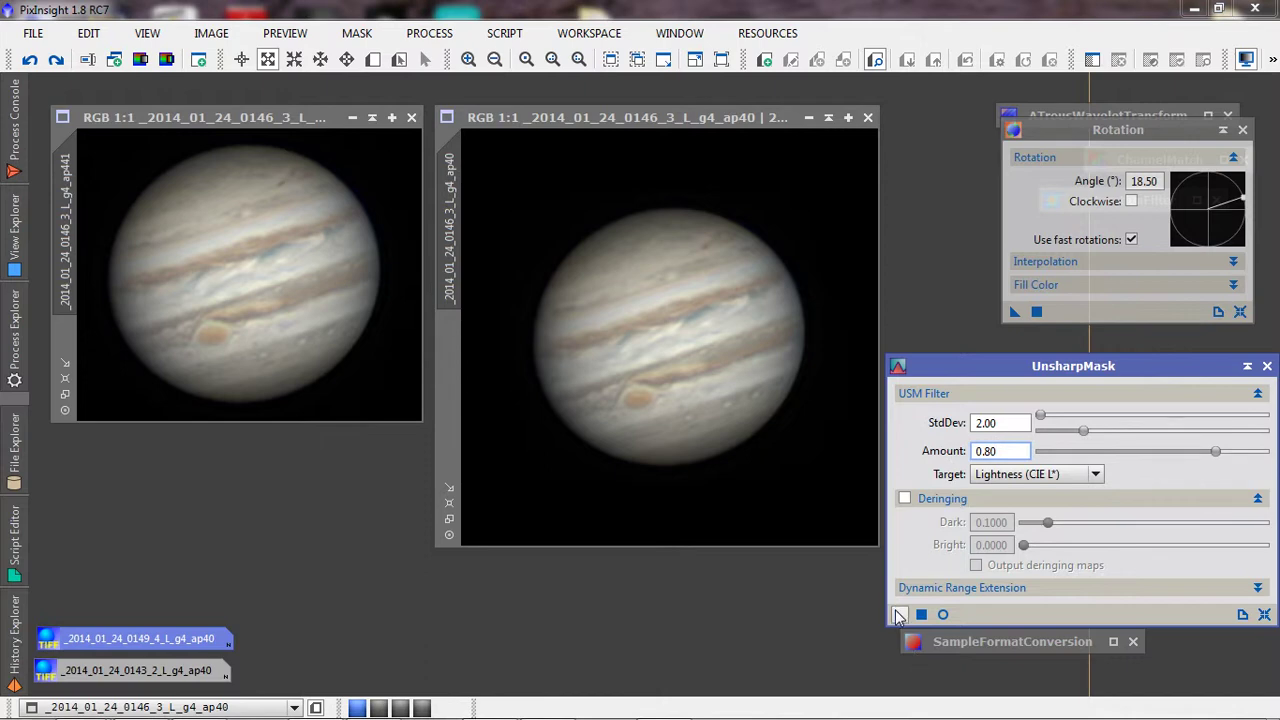
{"action": "left_click_drag", "start_coordinate": [899, 615], "coordinate": [331, 352]}
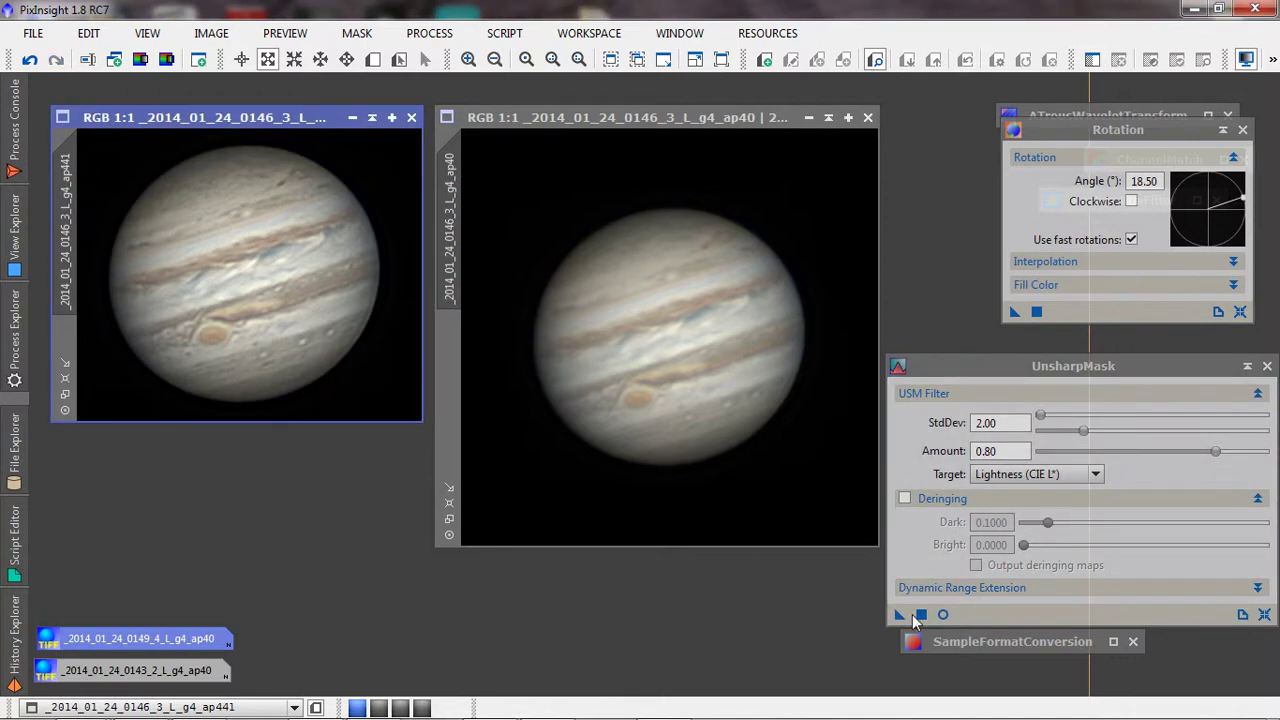
{"action": "left_click_drag", "start_coordinate": [899, 615], "coordinate": [752, 368]}
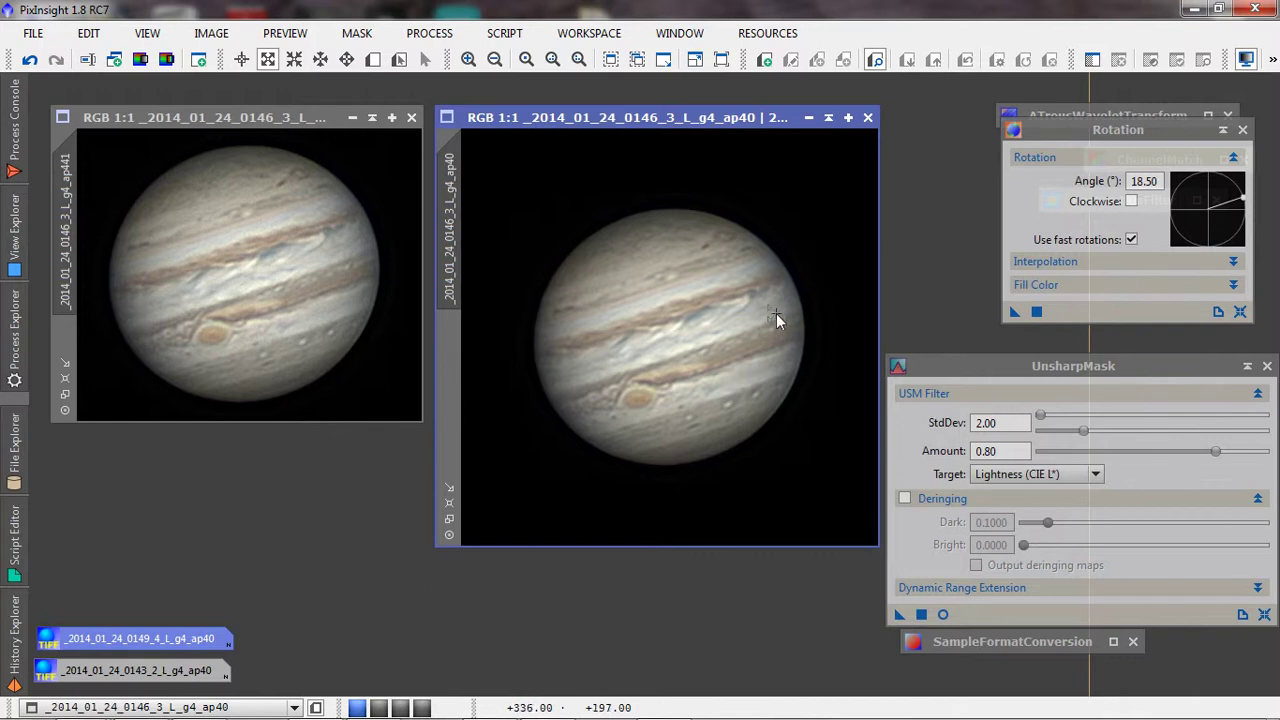
- Zoom the left and right Jupiter views in, settling both at 3:1 for comparison
{"action": "left_click", "coordinate": [337, 252]}
{"action": "left_click", "coordinate": [239, 263]}
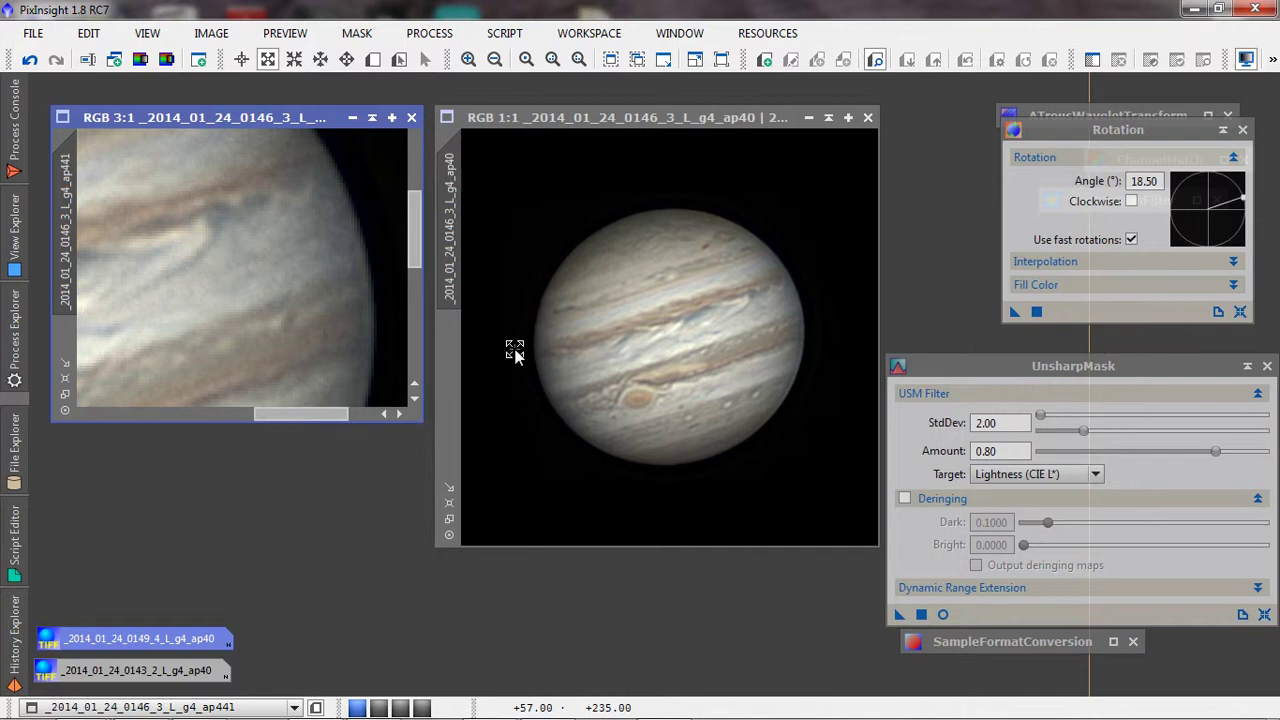
{"action": "left_click", "coordinate": [744, 315]}
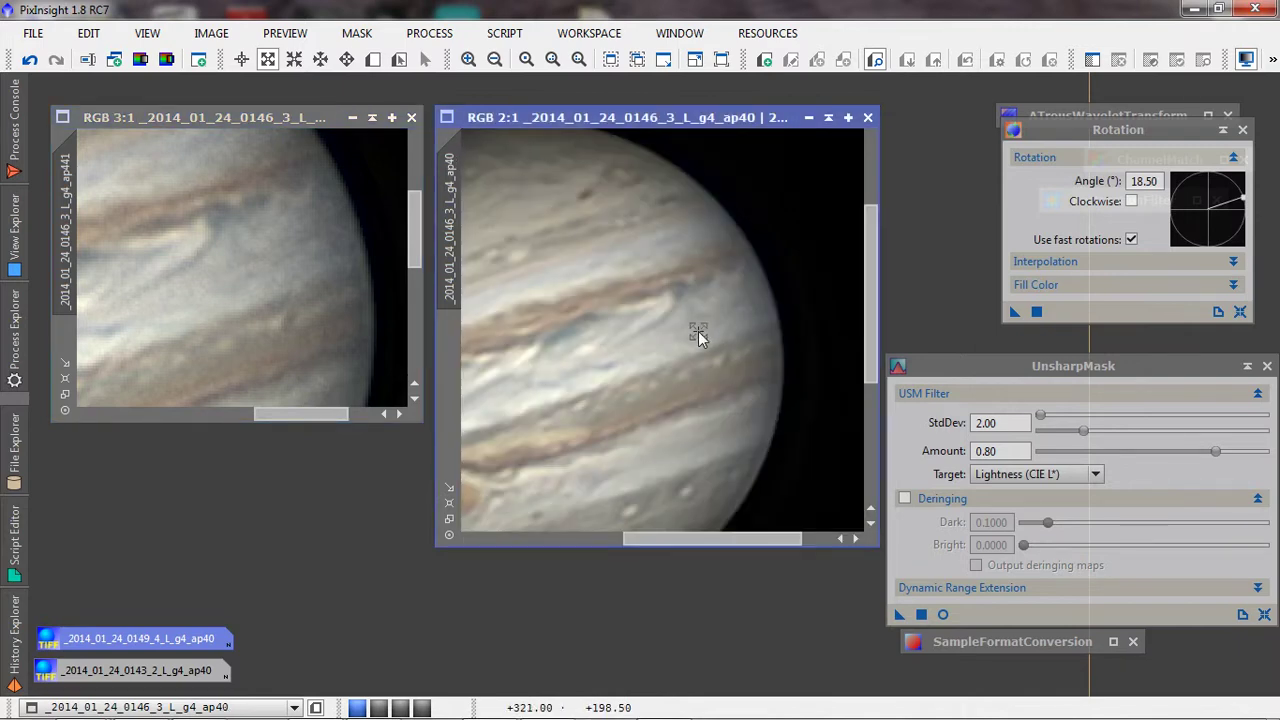
{"action": "left_click_drag", "start_coordinate": [755, 540], "coordinate": [750, 541]}
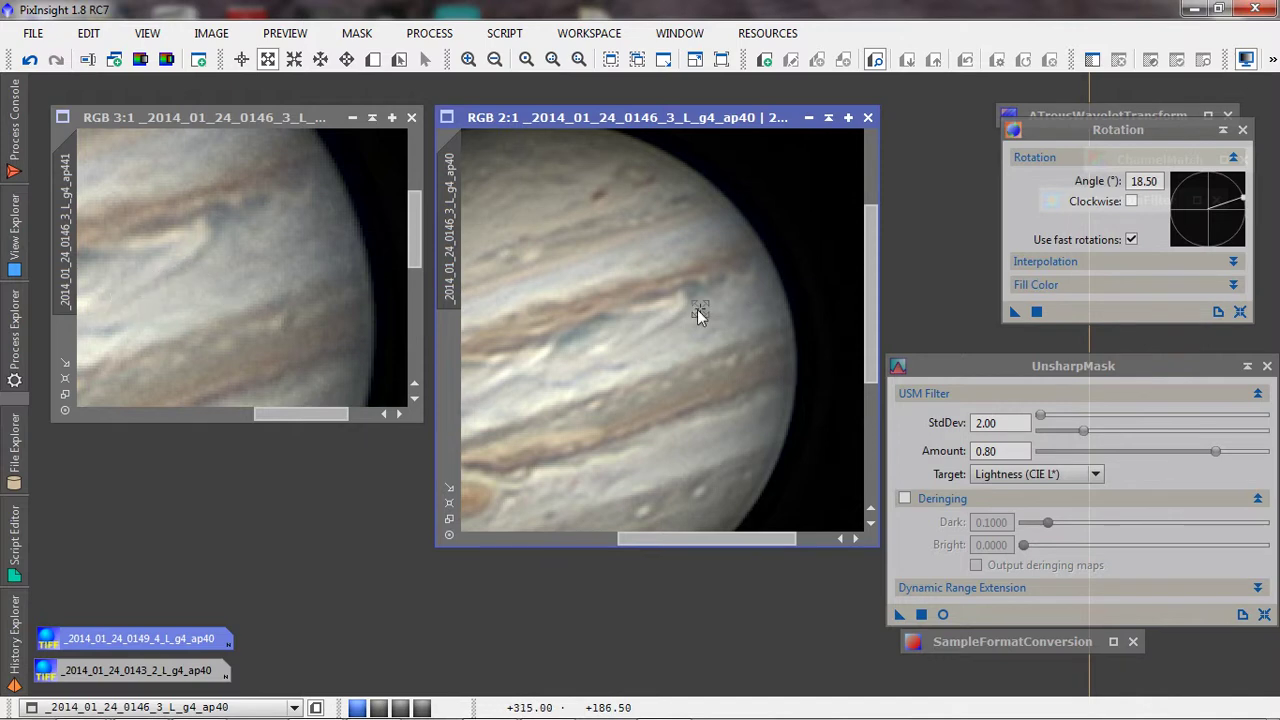
{"action": "scroll", "coordinate": [678, 325], "scroll_direction": "up", "scroll_amount": 1}
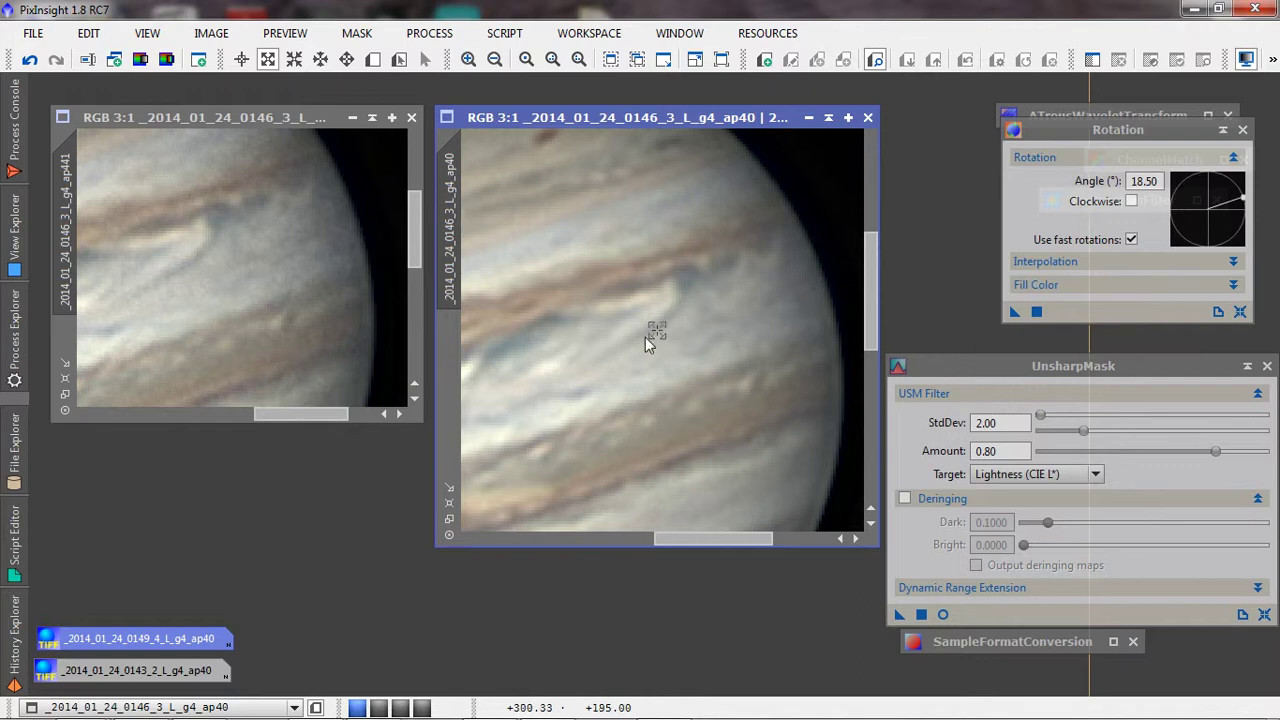
{"action": "scroll", "coordinate": [658, 333], "scroll_direction": "up", "scroll_amount": 1}
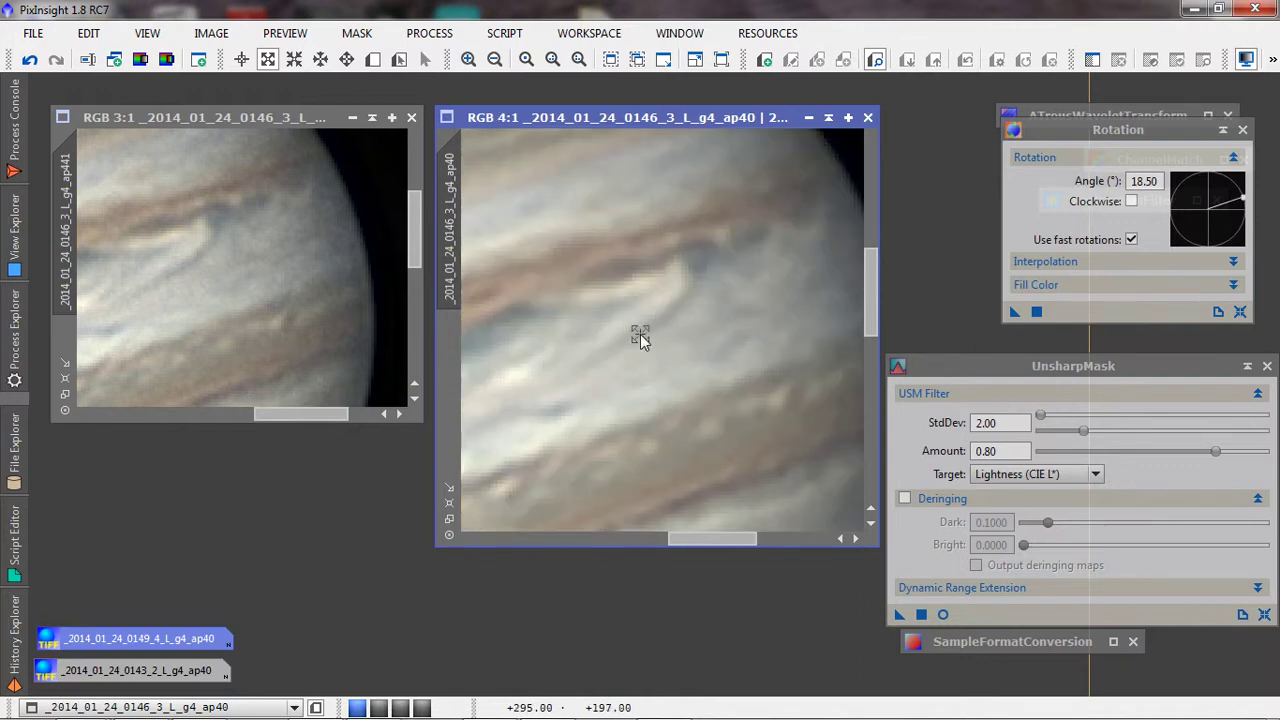
{"action": "scroll", "coordinate": [640, 334], "scroll_direction": "up", "scroll_amount": 1}
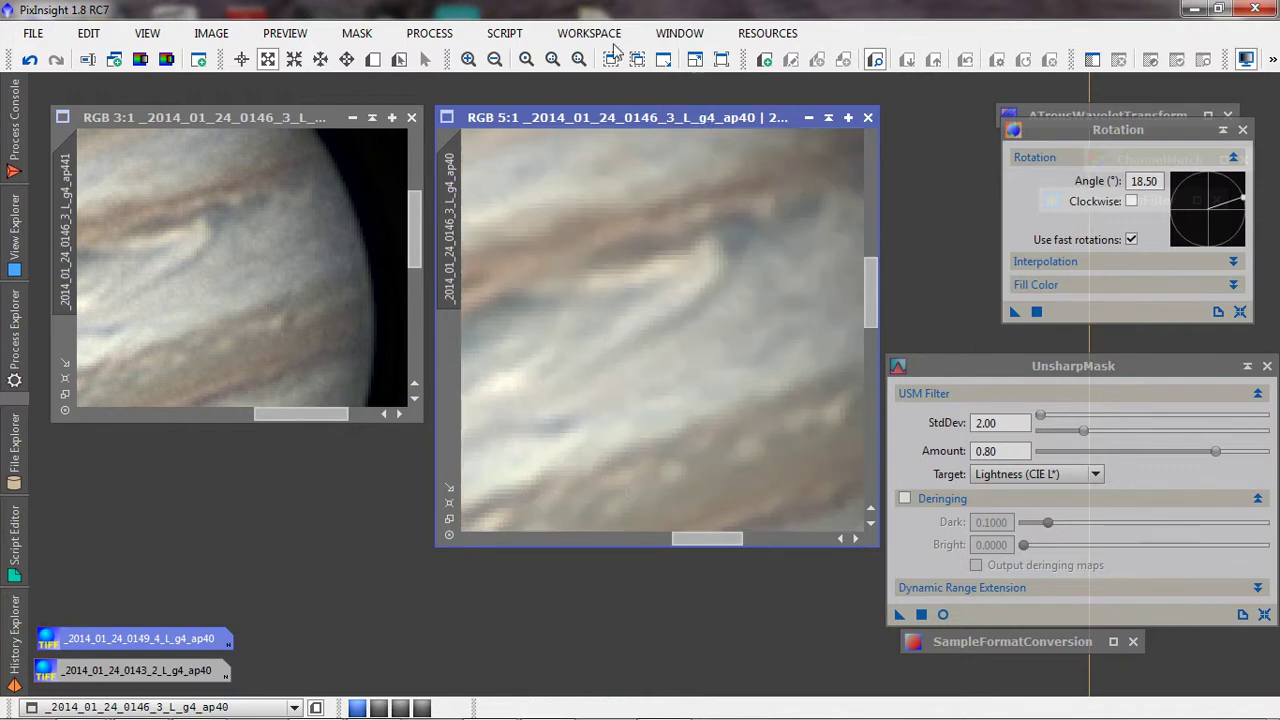
{"action": "left_click", "coordinate": [494, 59]}
{"action": "left_click", "coordinate": [494, 59]}
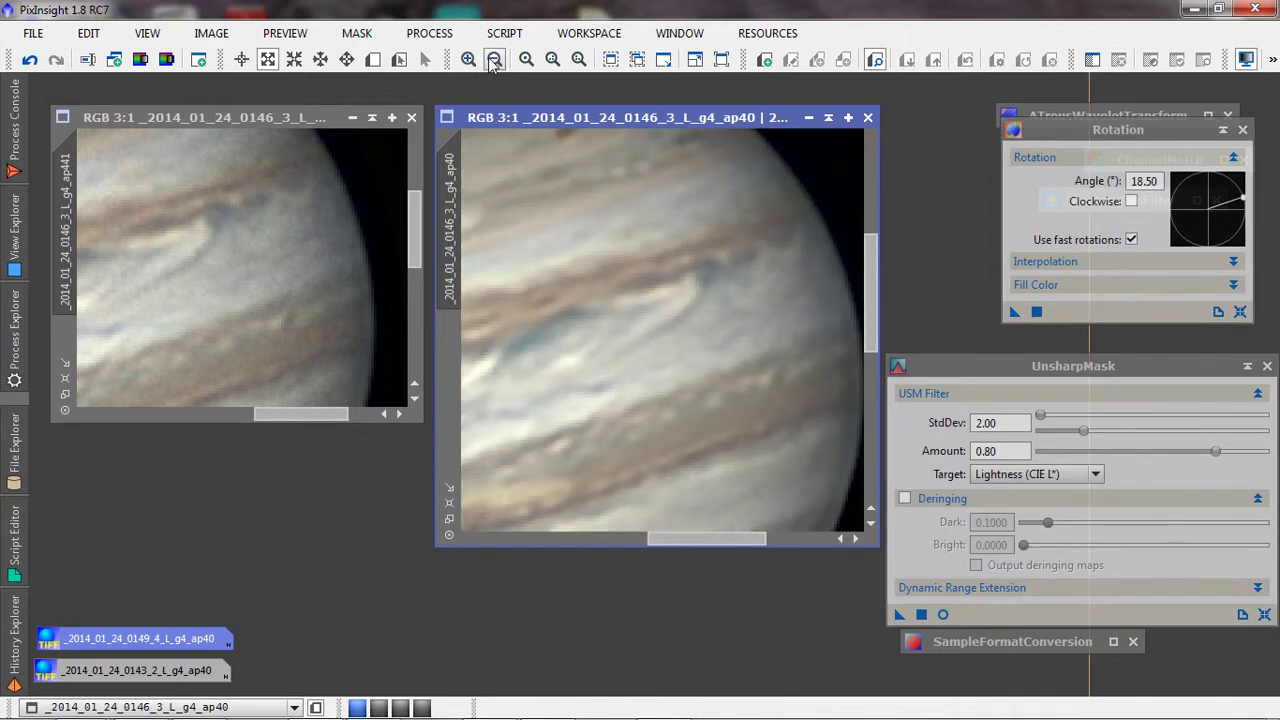
{"action": "left_click_drag", "start_coordinate": [869, 324], "coordinate": [869, 339]}
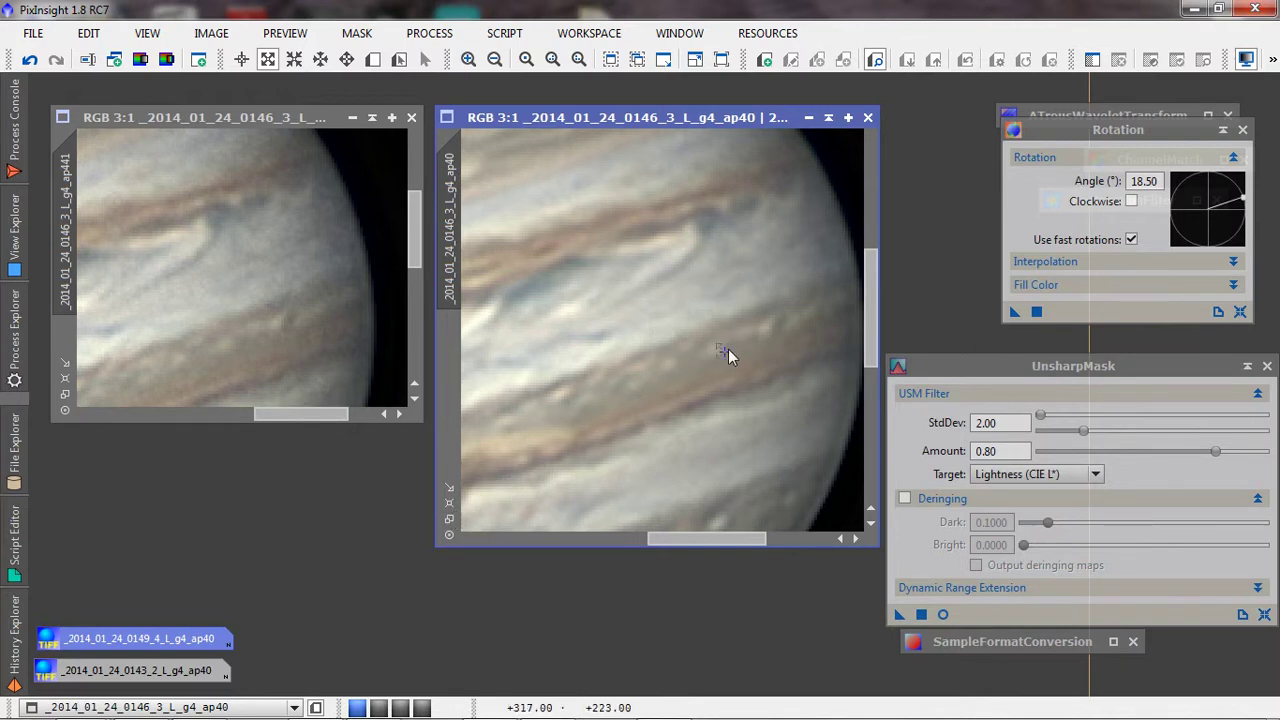
- Undo the right image's sharpening and reapply UnsharpMask with Amount lowered to 0.50
{"action": "left_click", "coordinate": [447, 520]}
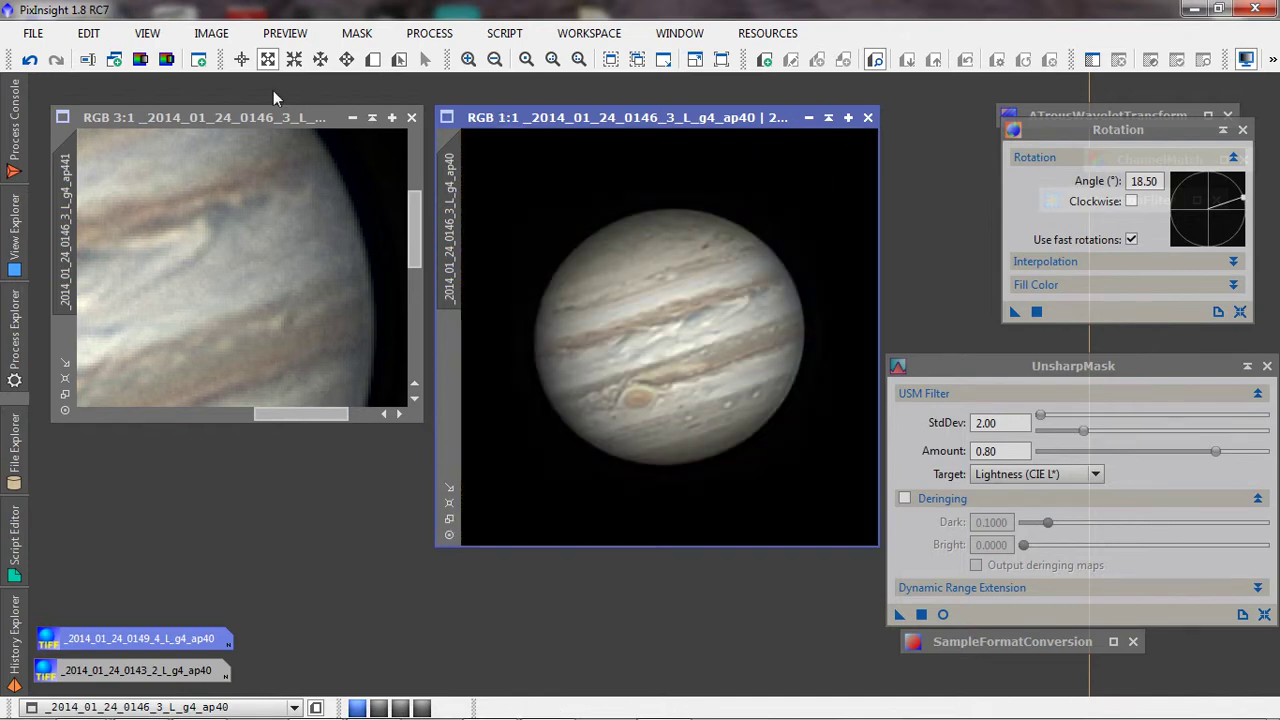
{"action": "left_click", "coordinate": [30, 59]}
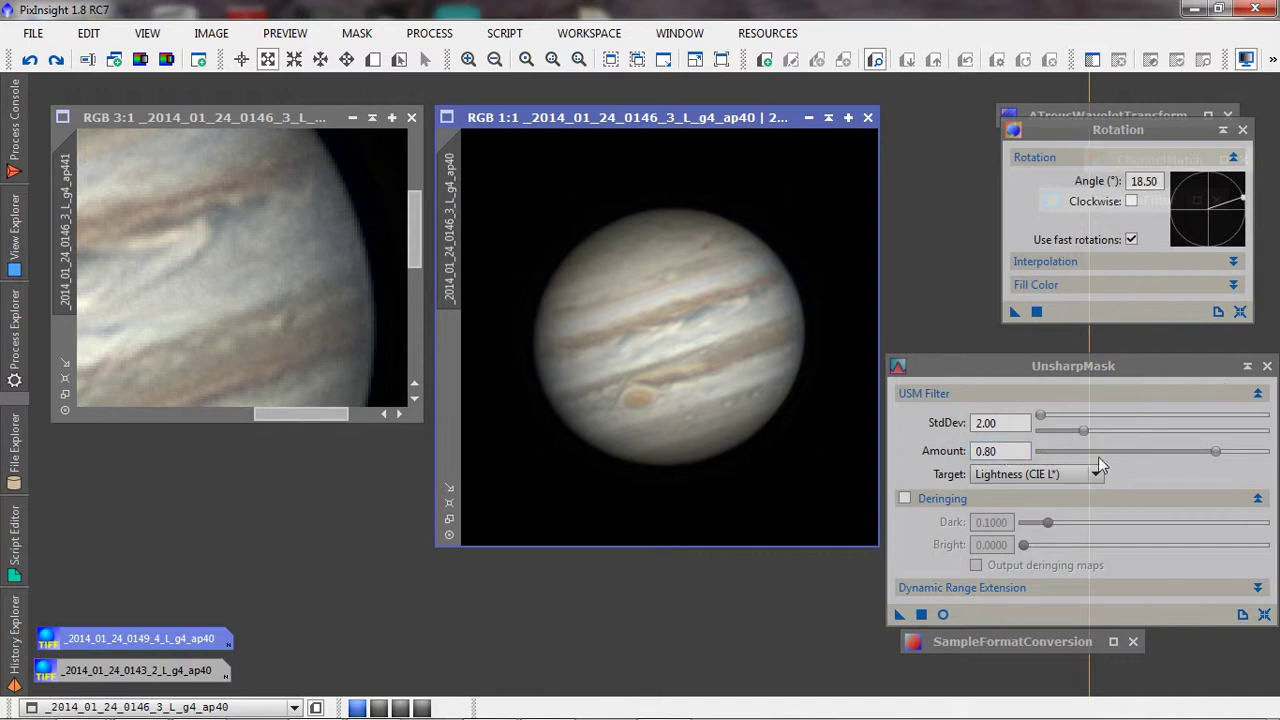
{"action": "left_click_drag", "start_coordinate": [1215, 451], "coordinate": [1141, 452]}
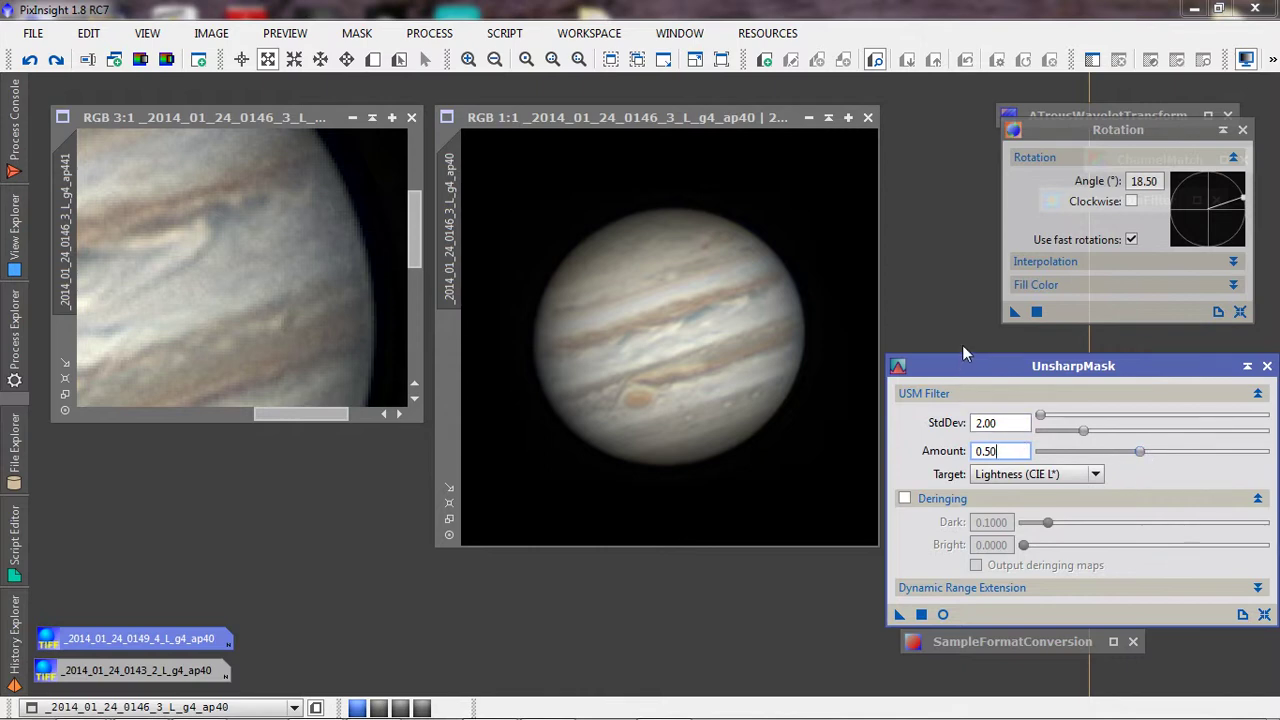
{"action": "left_click_drag", "start_coordinate": [963, 366], "coordinate": [962, 355]}
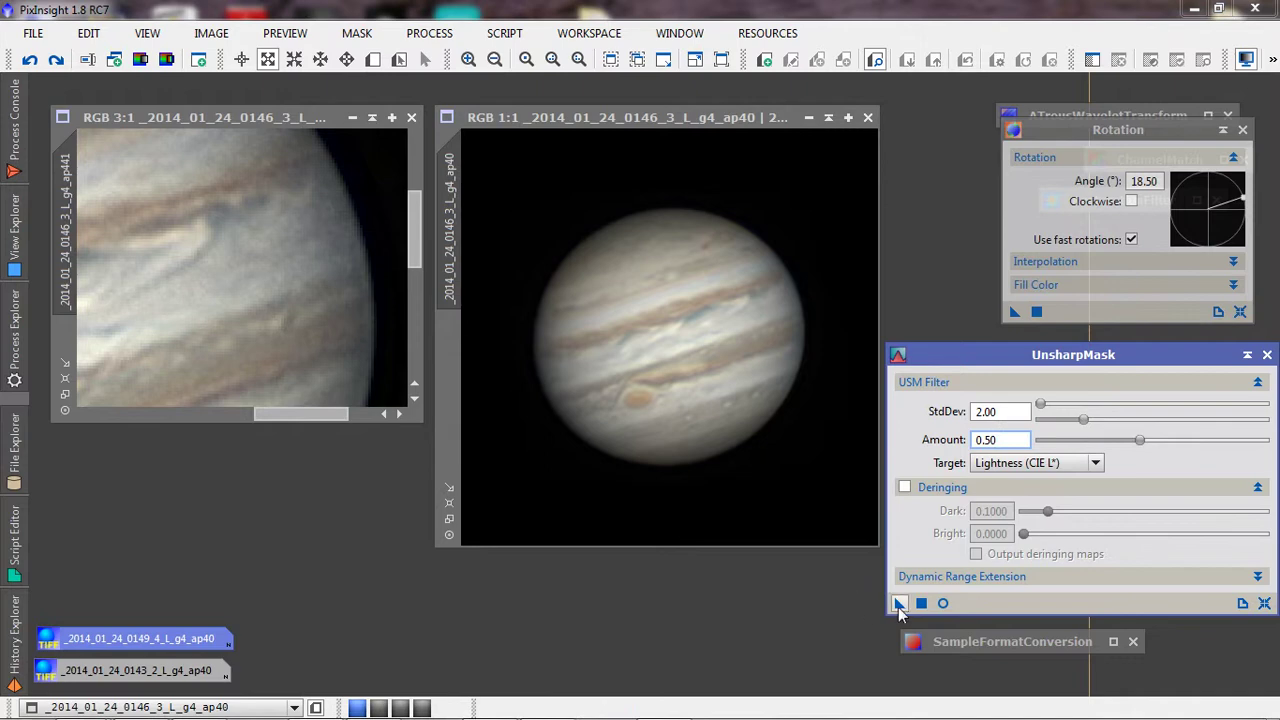
{"action": "left_click_drag", "start_coordinate": [898, 603], "coordinate": [751, 469]}
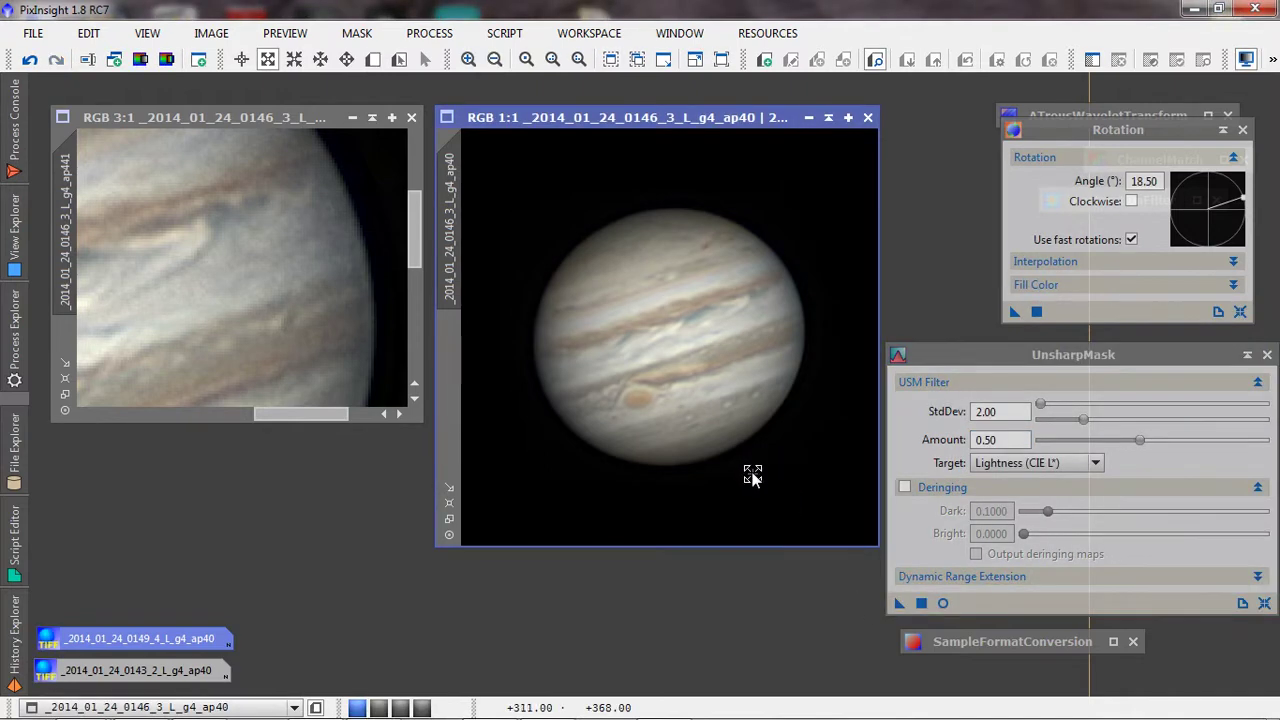
- Undo the left image's sharpening, then toggle the right image's sharpening off and on, ending sharpened
{"action": "left_click", "coordinate": [65, 395]}
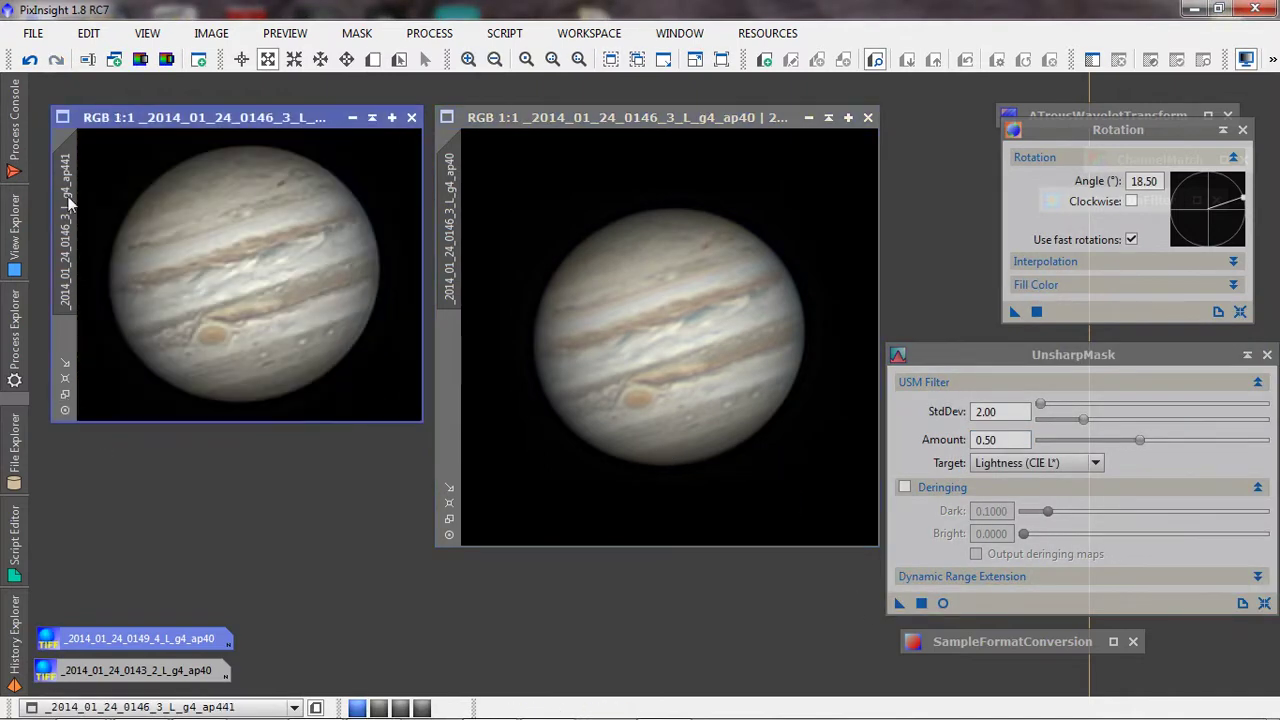
{"action": "left_click", "coordinate": [30, 59]}
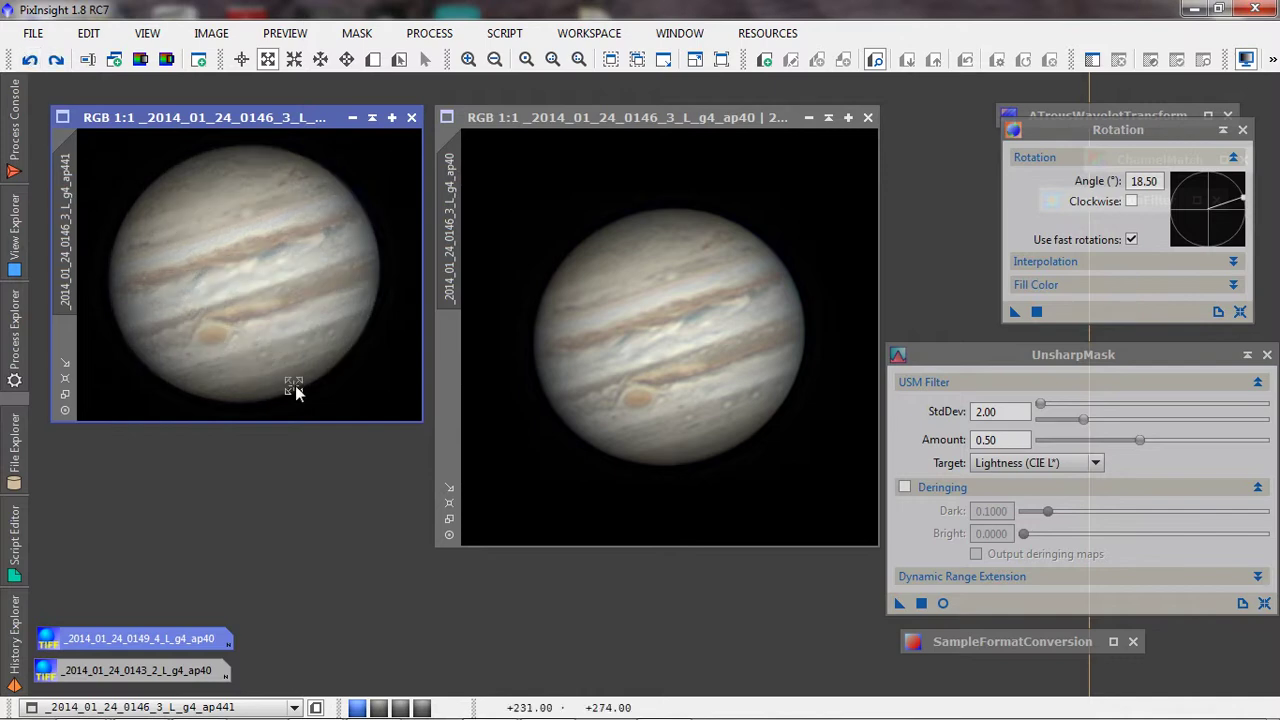
{"action": "left_click", "coordinate": [590, 118]}
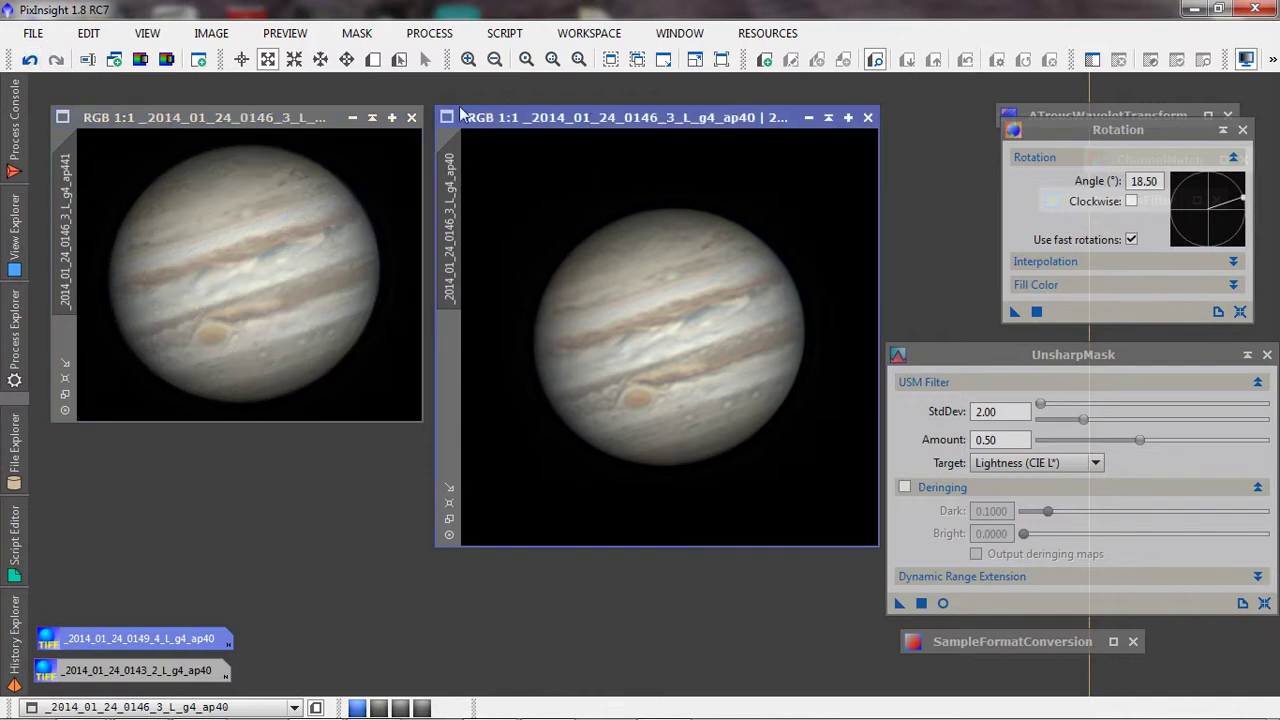
{"action": "left_click", "coordinate": [30, 60]}
{"action": "left_click", "coordinate": [56, 61]}
{"action": "left_click", "coordinate": [30, 60]}
{"action": "left_click", "coordinate": [55, 61]}
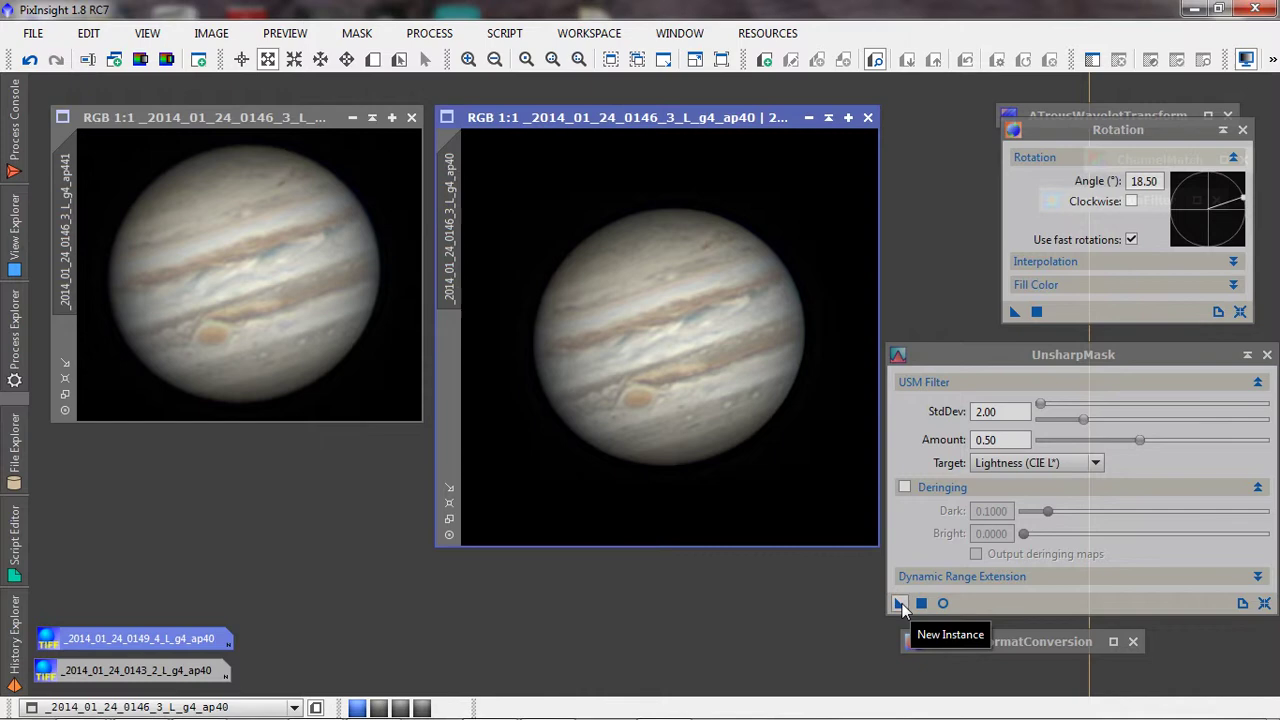
- Apply a second Amount 0.50 unsharp-mask pass to the right Jupiter image
{"action": "left_click_drag", "start_coordinate": [899, 603], "coordinate": [750, 420]}
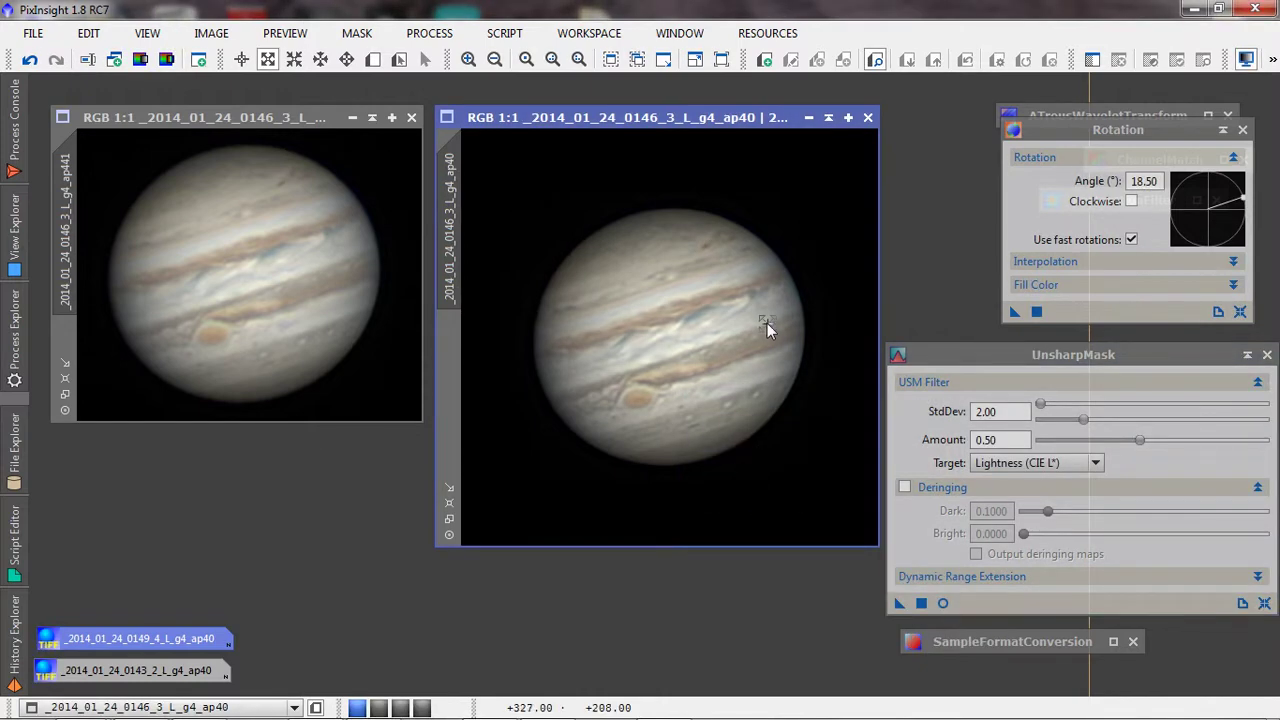
{"action": "scroll", "coordinate": [766, 322], "scroll_direction": "up", "scroll_amount": 1}
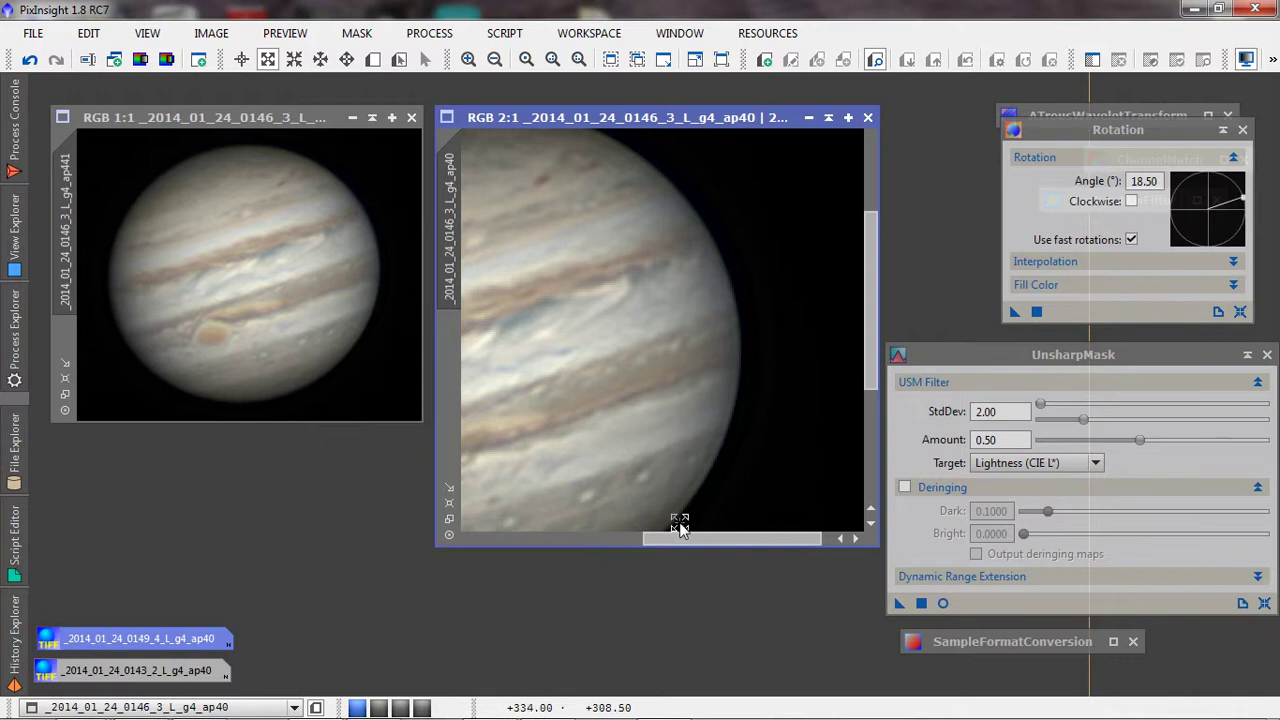
{"action": "left_click_drag", "start_coordinate": [683, 539], "coordinate": [642, 539]}
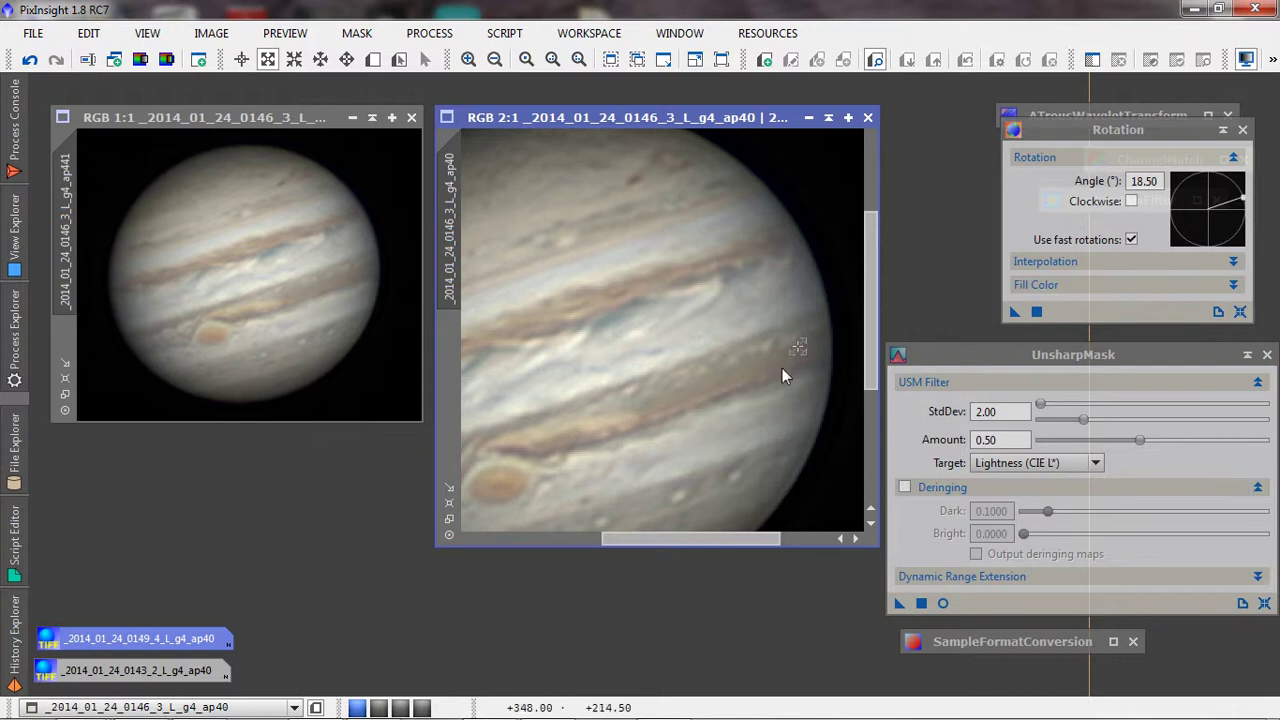
{"action": "left_click", "coordinate": [449, 522]}
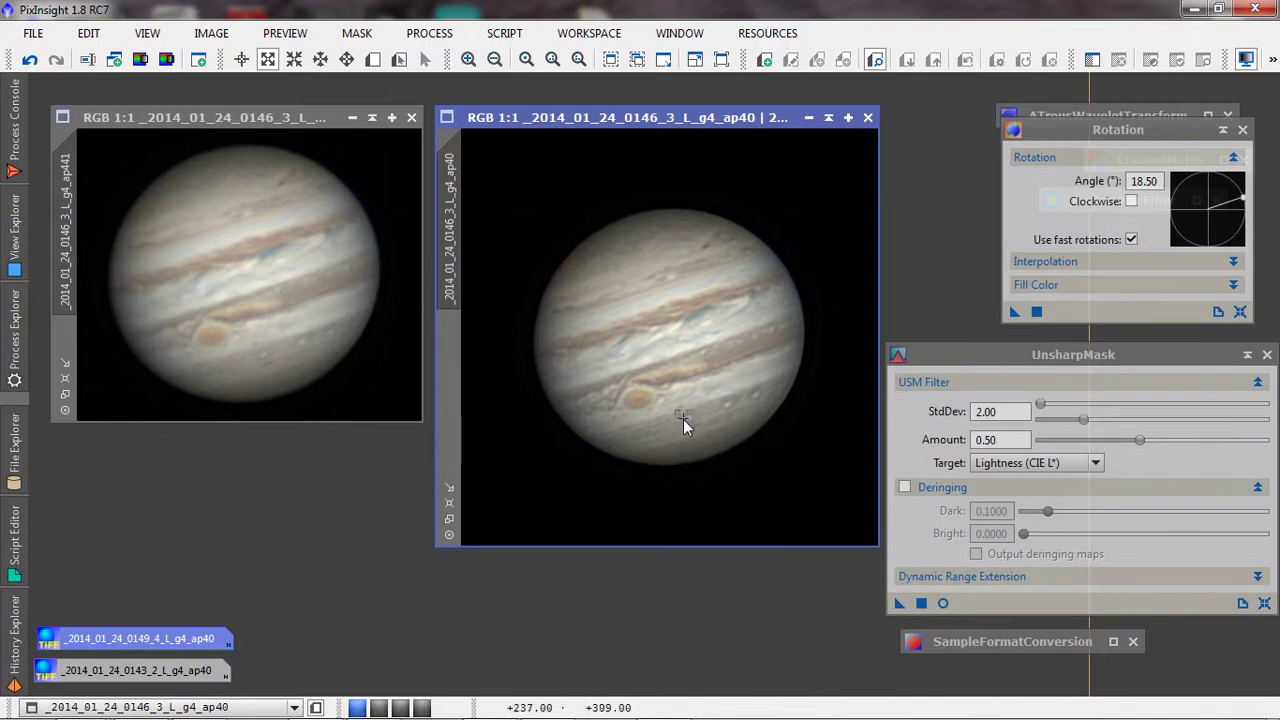
- Zoom both the original and sharpened Jupiter views to 3:1 side by side
{"action": "scroll", "coordinate": [292, 275], "scroll_direction": "up", "scroll_amount": 1}
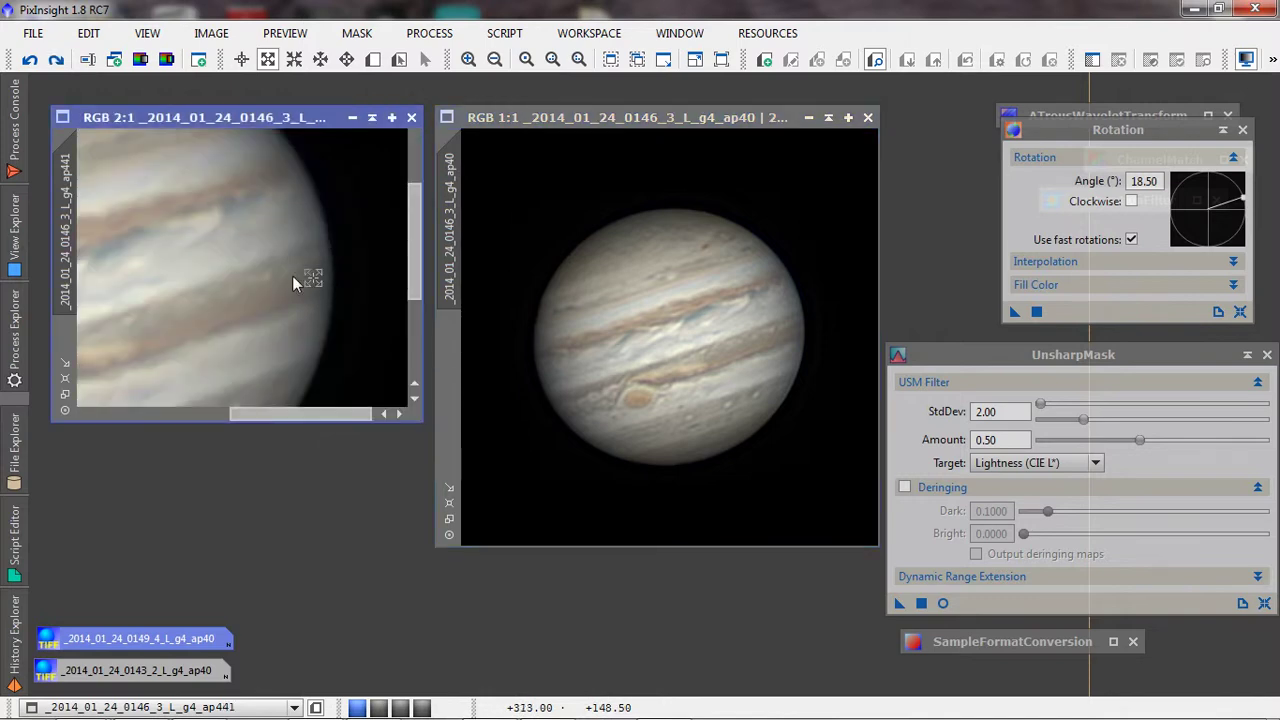
{"action": "scroll", "coordinate": [239, 235], "scroll_direction": "up", "scroll_amount": 1}
{"action": "left_click", "coordinate": [766, 319]}
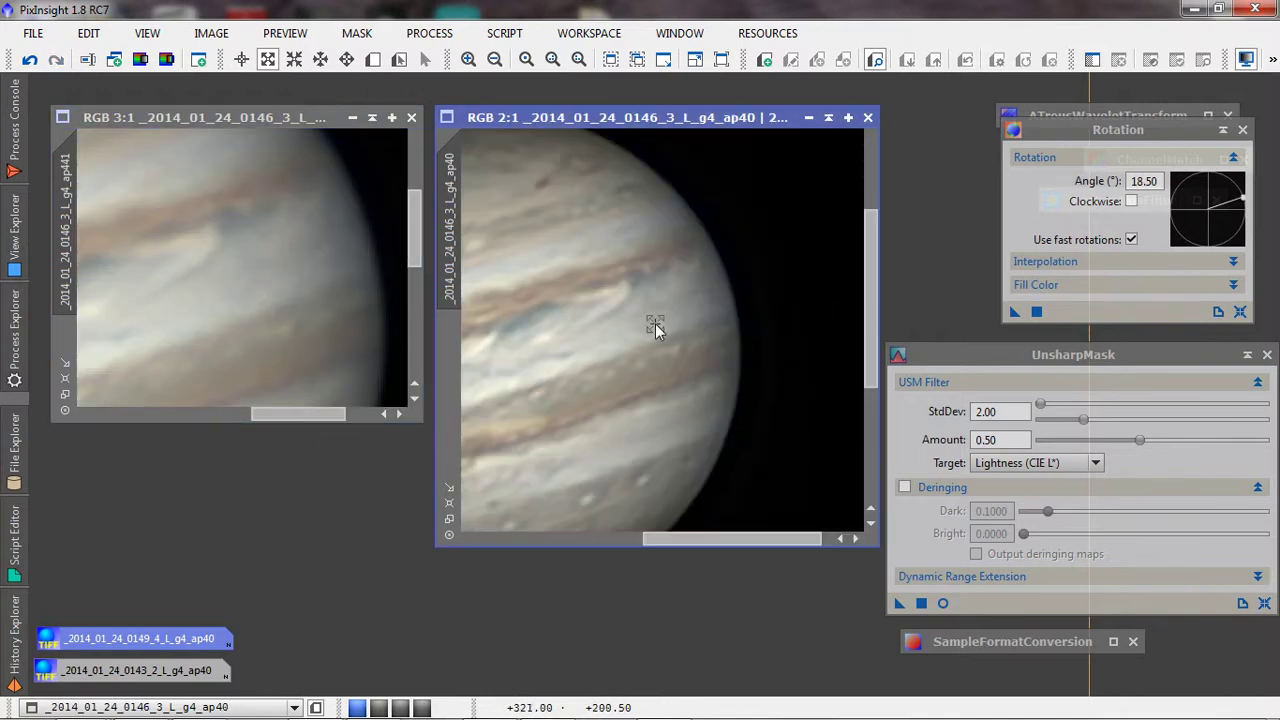
{"action": "left_click", "coordinate": [655, 323]}
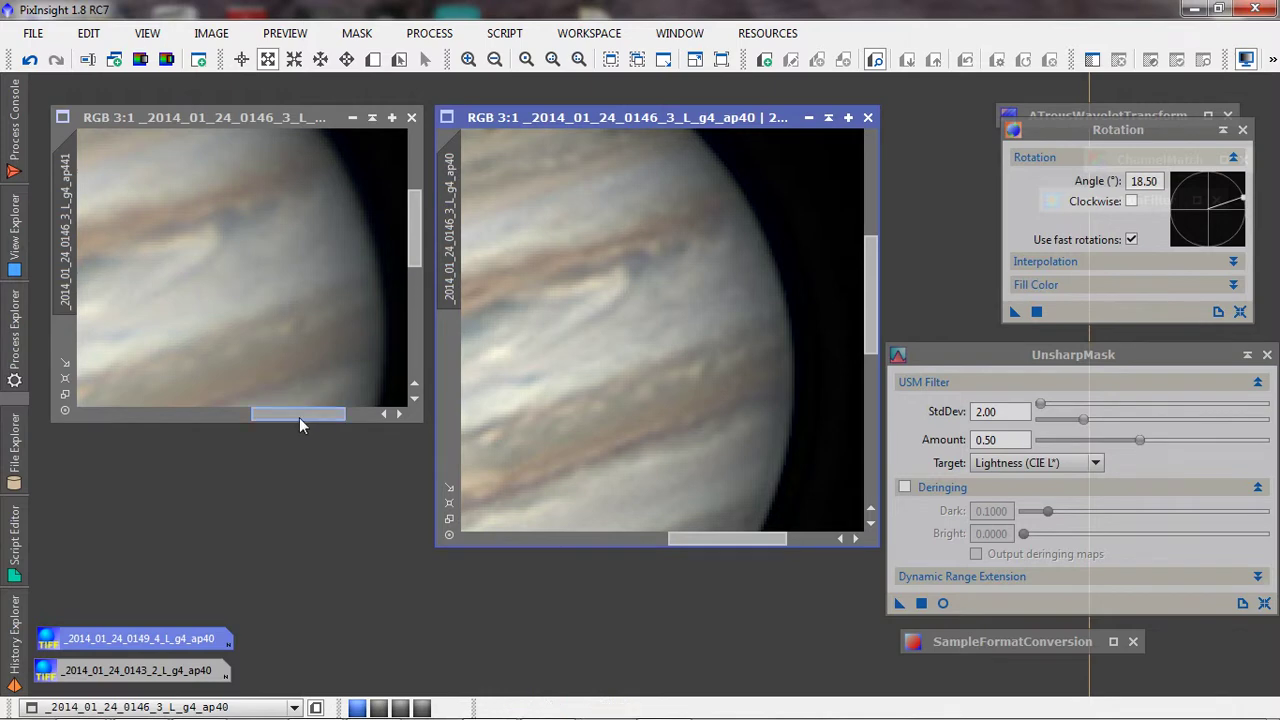
{"action": "left_click_drag", "start_coordinate": [295, 416], "coordinate": [275, 417]}
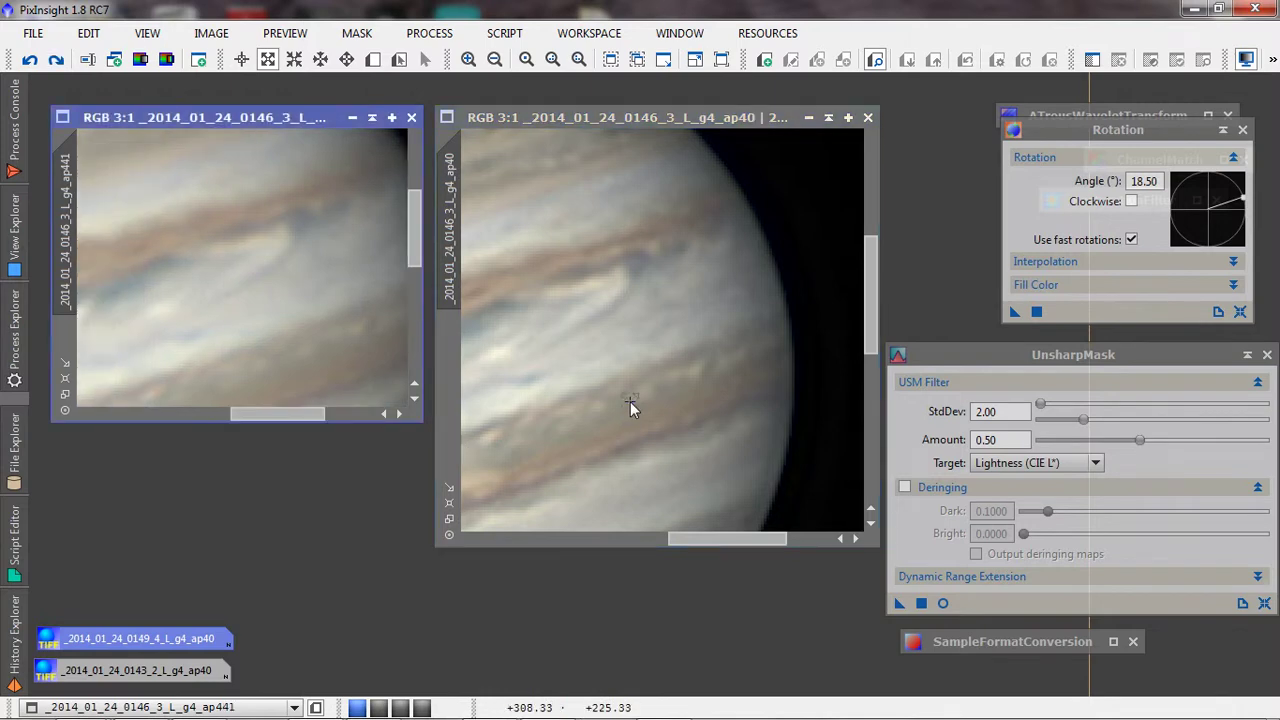